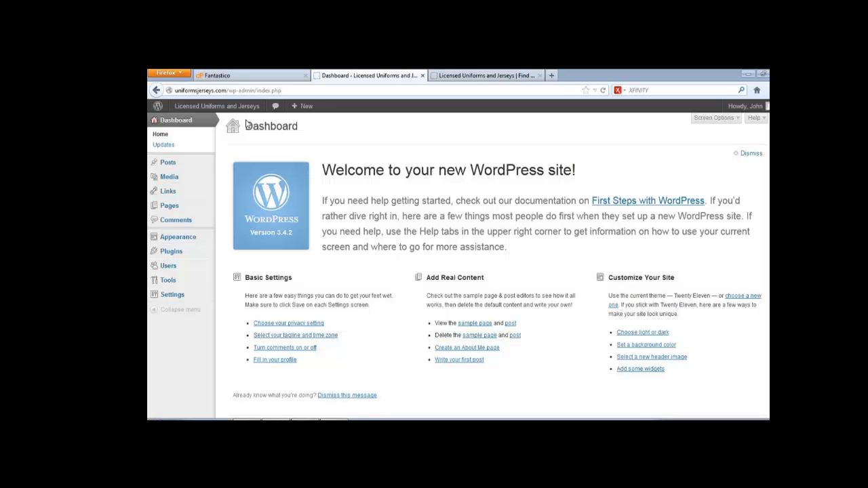
# - View the live site homepage and scroll through it
pyautogui.click(454, 78)
pyautogui.scroll(-3, 371, 279)
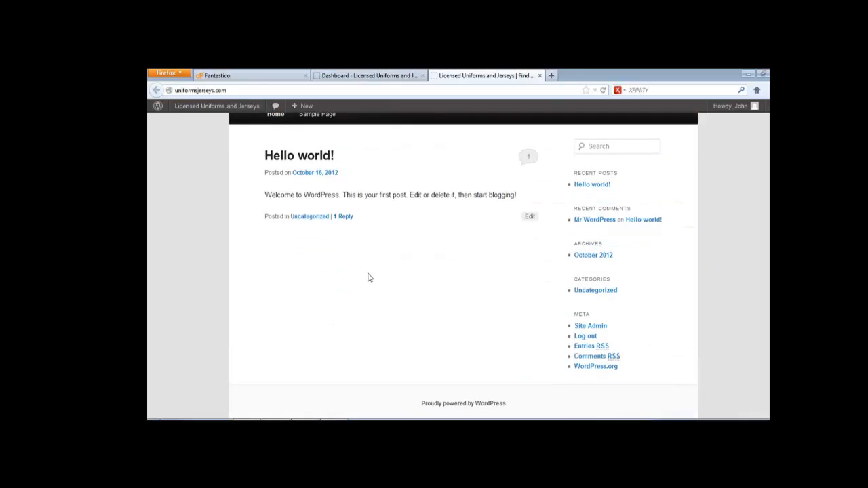
pyautogui.scroll(3, 645, 236)
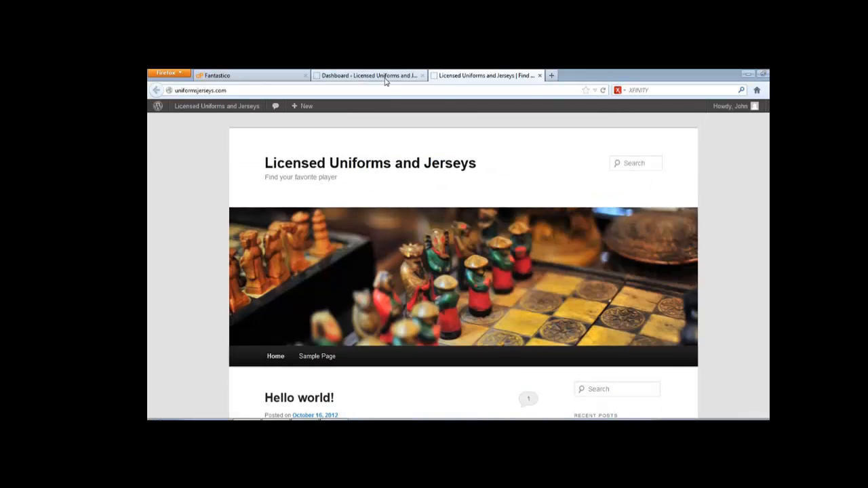
# - Return to the Dashboard and bring up the Settings menu in the admin sidebar
pyautogui.click(384, 79)
pyautogui.moveTo(170, 165)
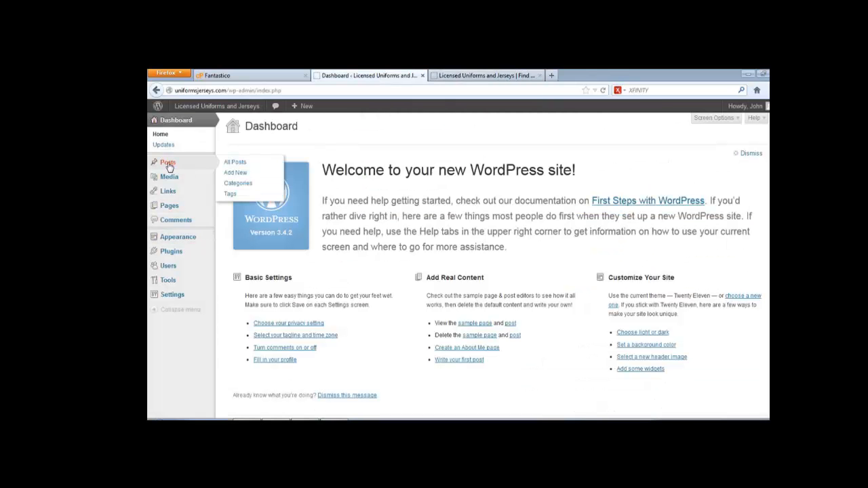
pyautogui.moveTo(171, 297)
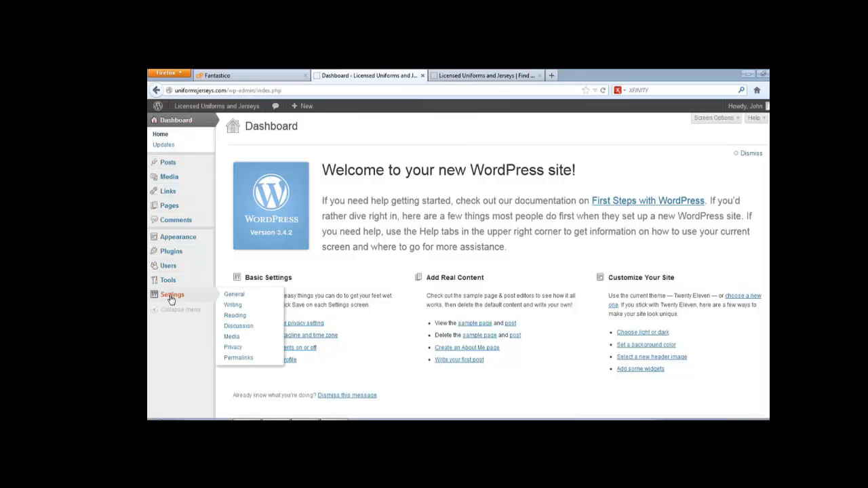
# - Open Settings > General and inspect the current site title 'Licensed Uniforms and Jerseys'
pyautogui.click(230, 296)
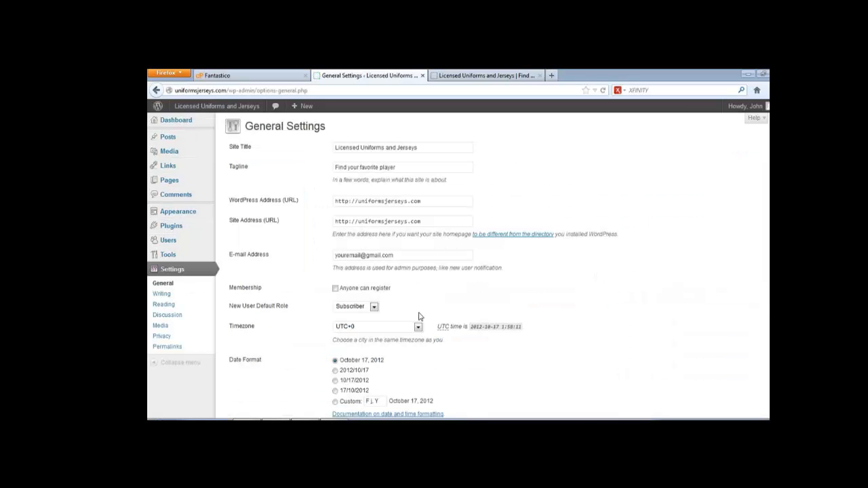
pyautogui.click(334, 147)
pyautogui.moveTo(335, 147); pyautogui.dragTo(443, 145)
pyautogui.click(441, 147)
# - Compare the site title and tagline 'Find your favorite player' against the live homepage
pyautogui.click(463, 80)
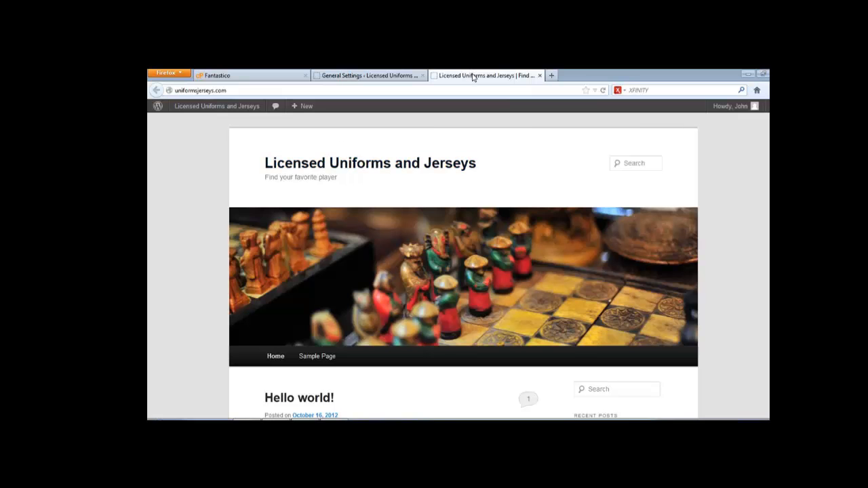
pyautogui.click(376, 76)
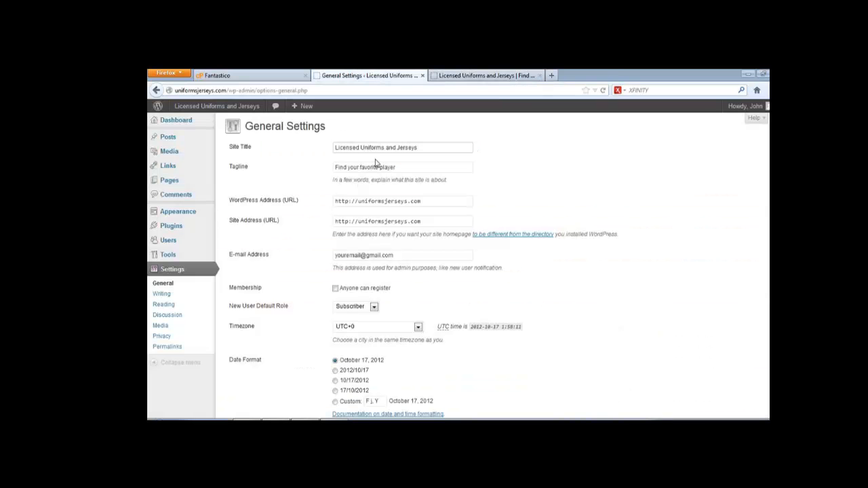
pyautogui.click(404, 168)
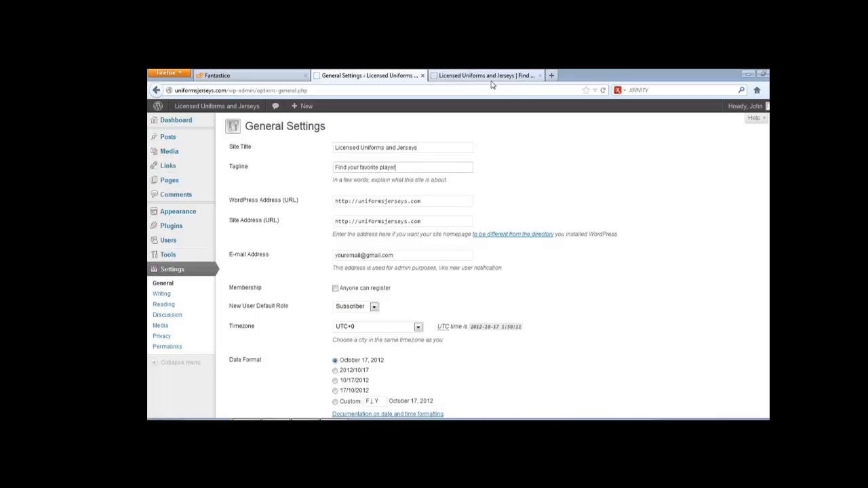
pyautogui.click(487, 77)
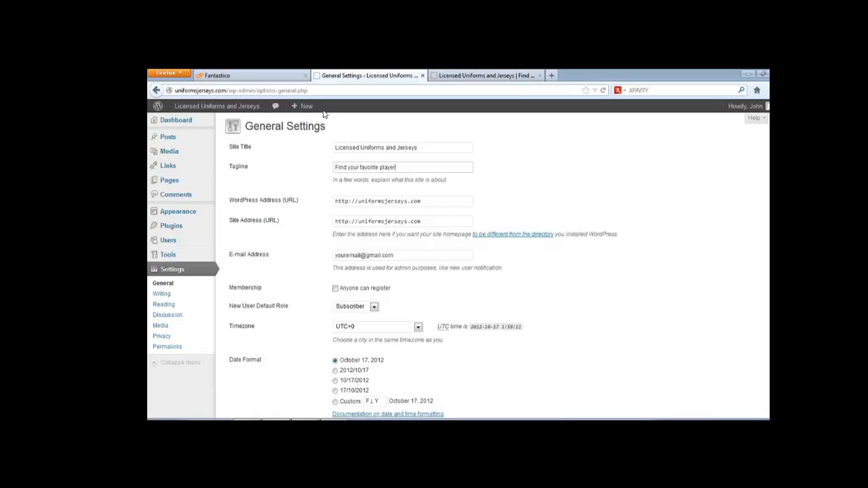
pyautogui.click(367, 74)
# - Insert 'Sports' into the site title and retype the tagline as 'Support your favorite teams and players with their jersey'
pyautogui.click(369, 146)
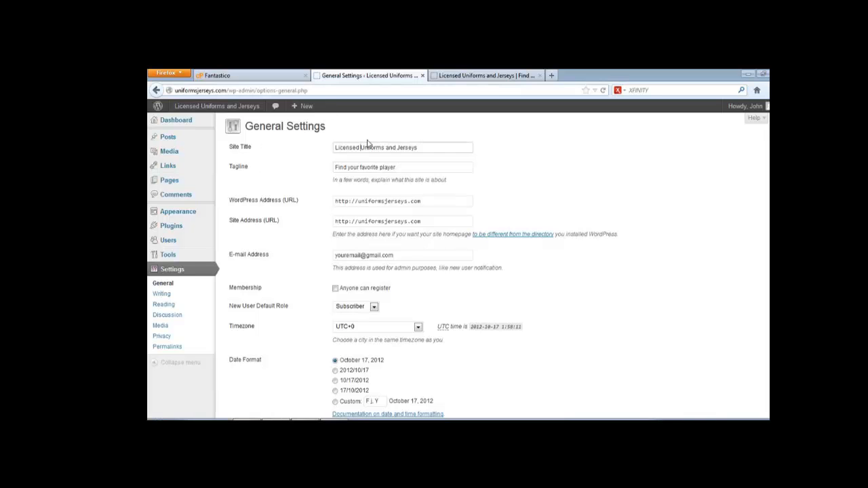
pyautogui.write('Sports')
pyautogui.click(421, 167)
pyautogui.tripleClick(421, 168)
pyautogui.write('Find')
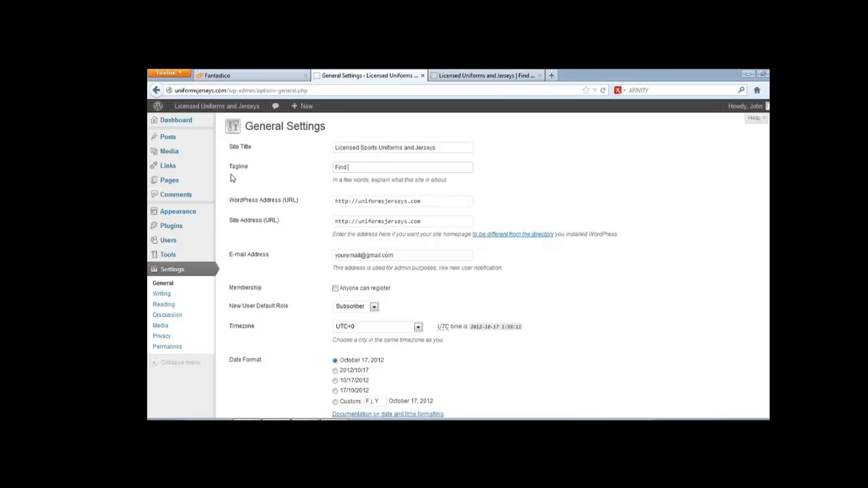
pyautogui.write('pport your v')
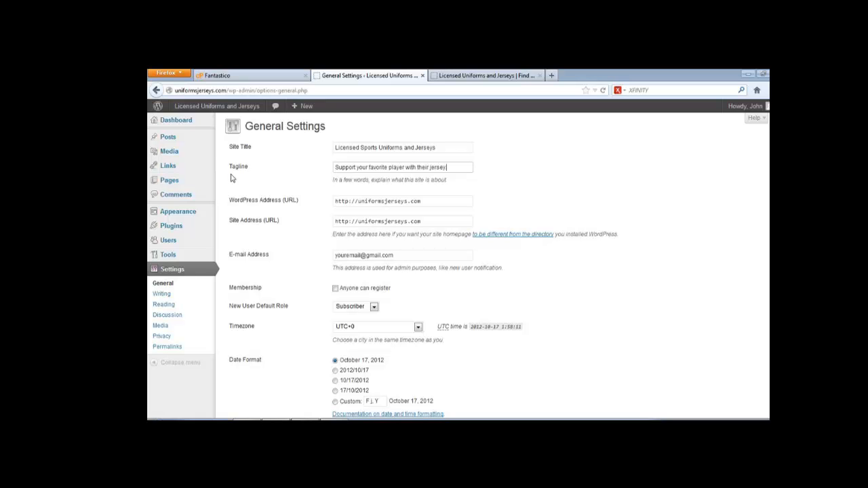
pyautogui.click(386, 167)
pyautogui.write('teams and players')
pyautogui.click(383, 151)
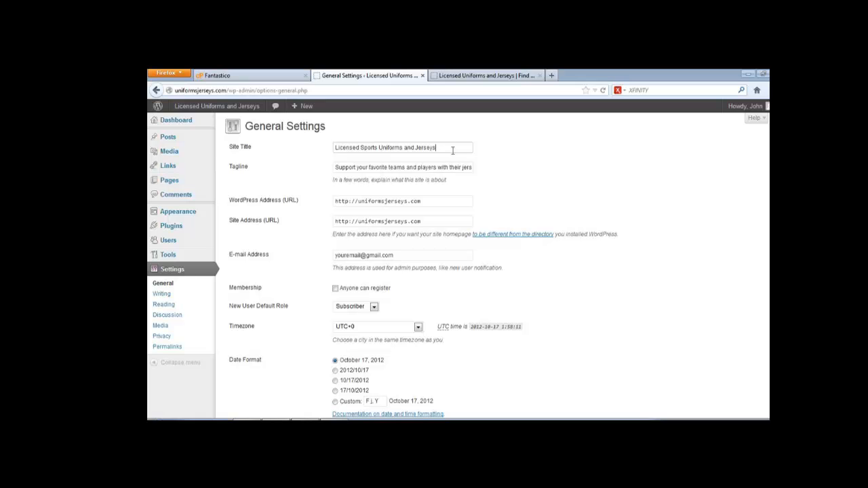
pyautogui.moveTo(336, 166)
pyautogui.mouseDown()
pyautogui.moveTo(494, 165)
pyautogui.moveTo(514, 175)
pyautogui.moveTo(324, 175)
pyautogui.moveTo(334, 168)
pyautogui.mouseUp()
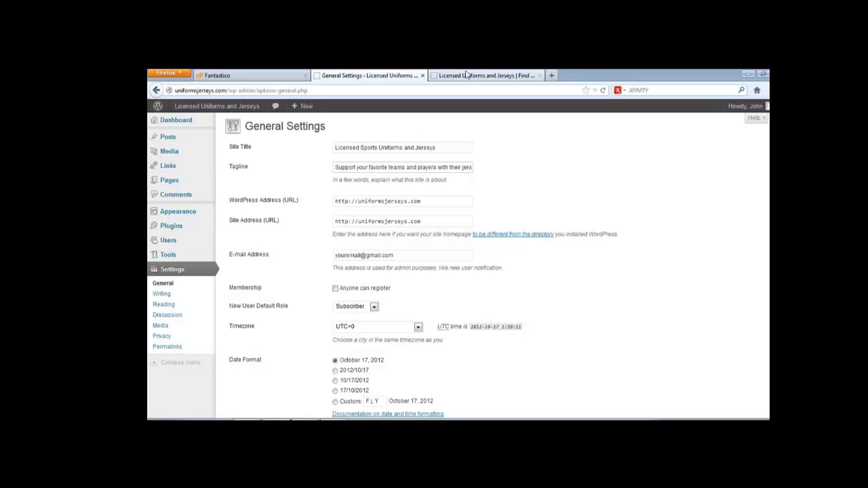
pyautogui.click(467, 76)
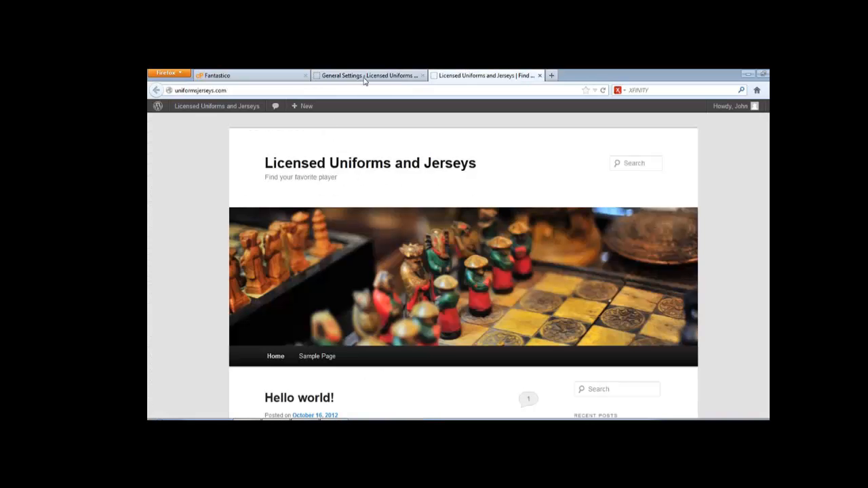
pyautogui.click(370, 76)
pyautogui.click(447, 76)
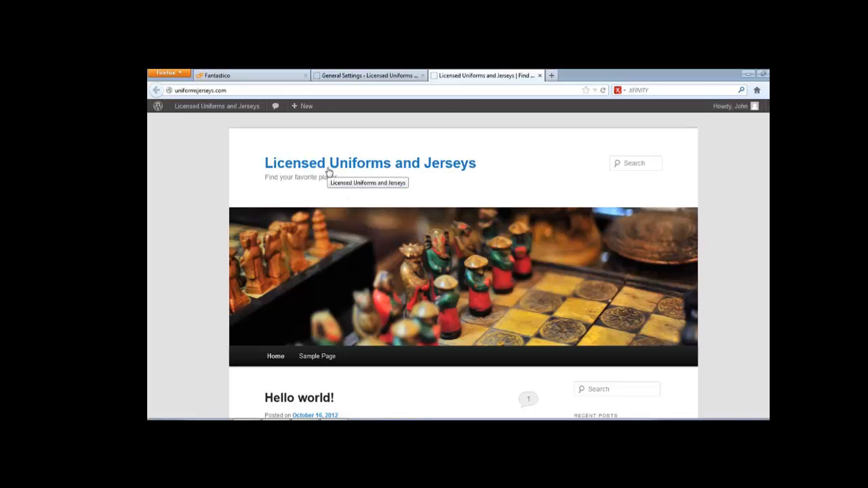
pyautogui.click(370, 75)
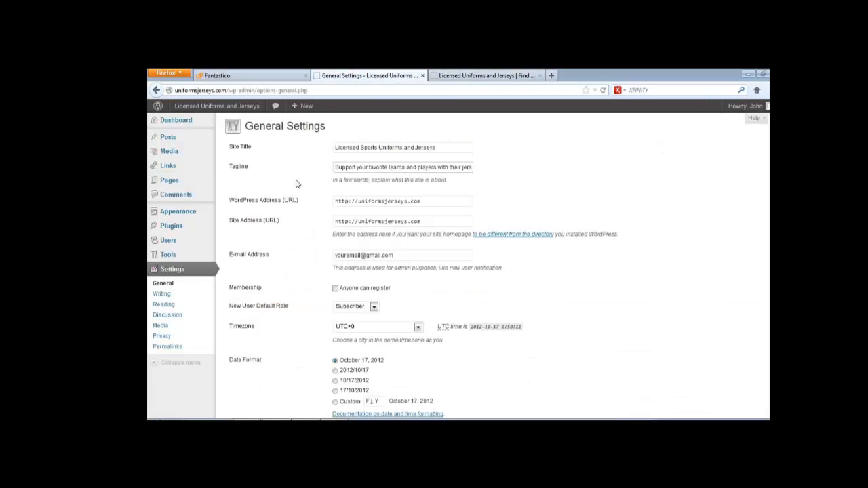
pyautogui.moveTo(399, 168); pyautogui.dragTo(294, 167)
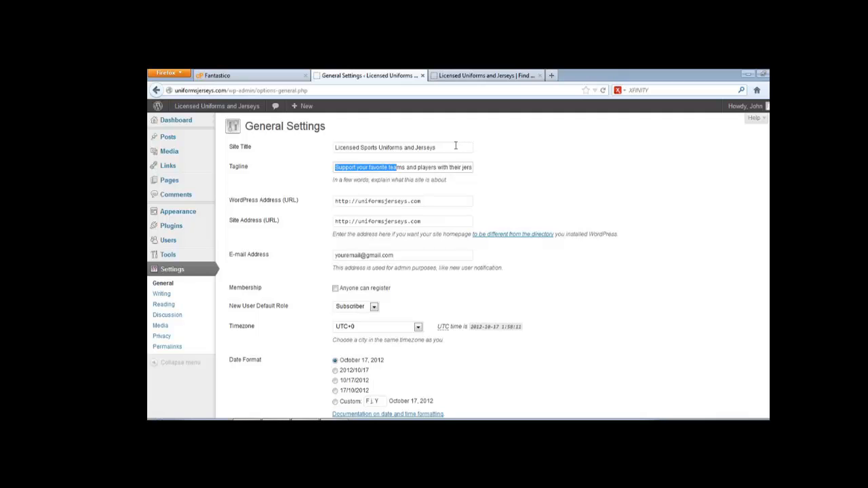
pyautogui.click(456, 146)
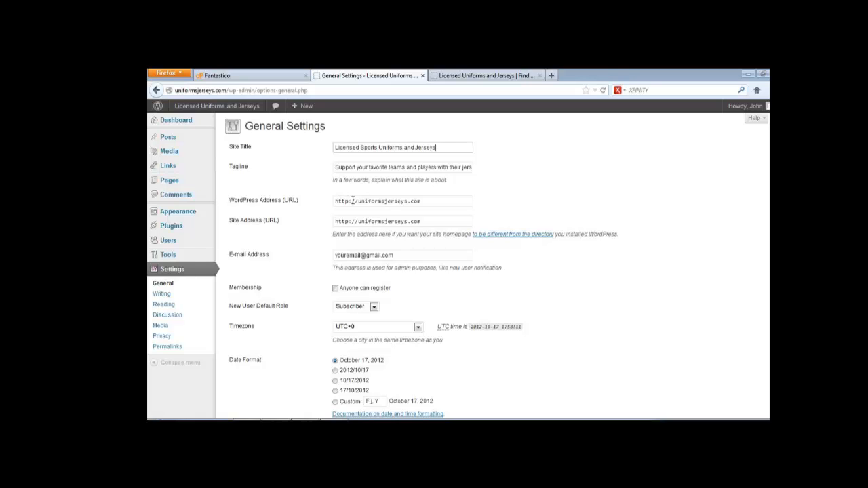
# - Inspect the uniformsjerseys.com domain in the WordPress Address field
pyautogui.click(360, 204)
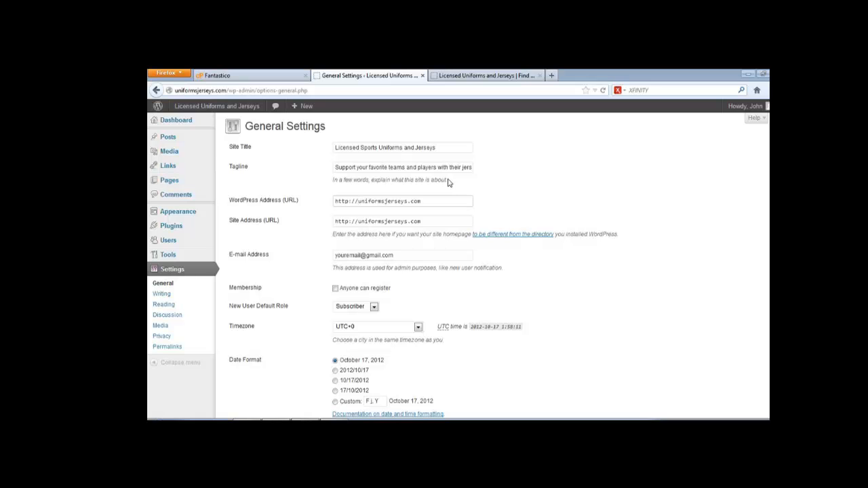
pyautogui.moveTo(369, 202); pyautogui.dragTo(432, 204)
pyautogui.click(437, 198)
pyautogui.moveTo(387, 200); pyautogui.dragTo(446, 200)
pyautogui.click(445, 200)
pyautogui.click(425, 221)
pyautogui.click(359, 200)
pyautogui.write('www.')
pyautogui.click(357, 221)
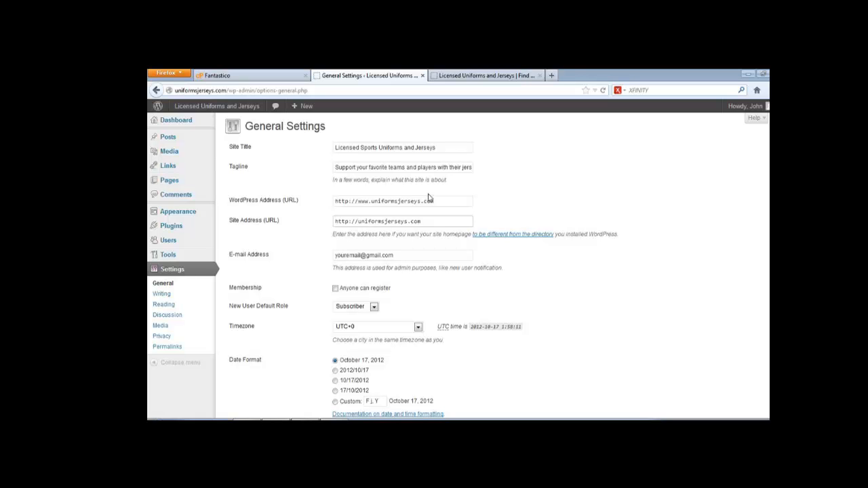
pyautogui.write('www.')
# - Review the admin e-mail and membership options, leaving registration off and Subscriber as default role
pyautogui.moveTo(334, 255); pyautogui.dragTo(397, 256)
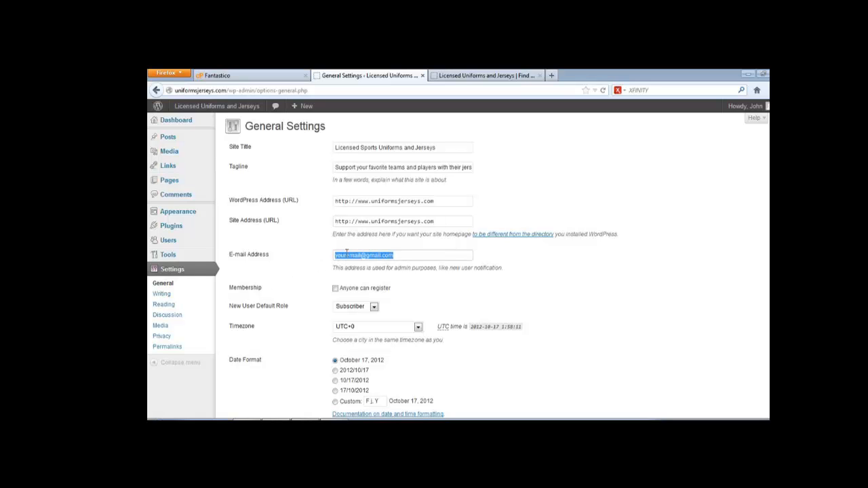
pyautogui.click(410, 252)
pyautogui.scroll(-3, 429, 278)
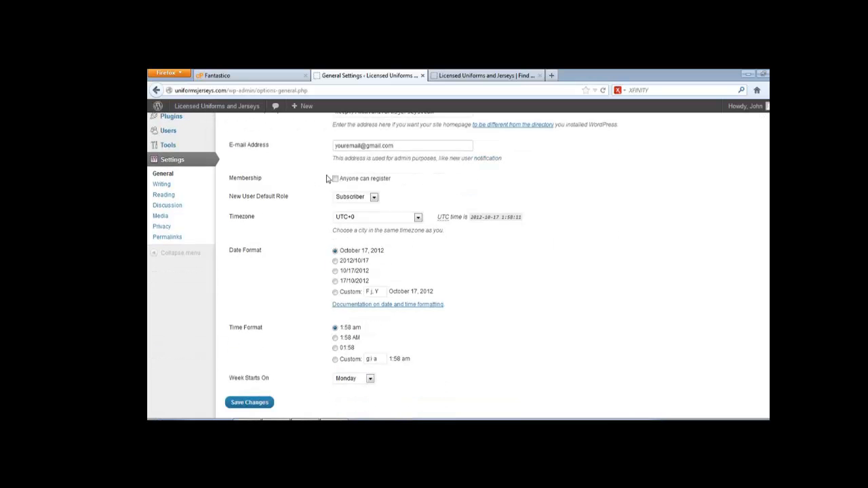
pyautogui.click(335, 179)
pyautogui.click(373, 197)
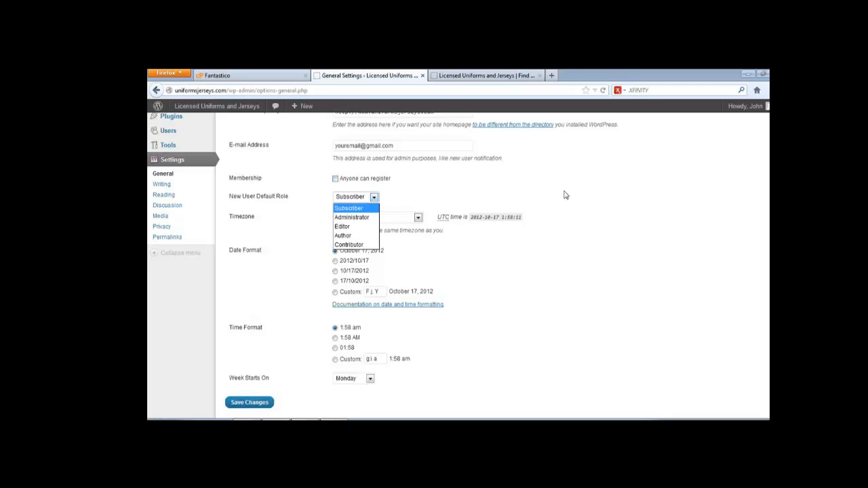
pyautogui.click(466, 190)
pyautogui.click(335, 180)
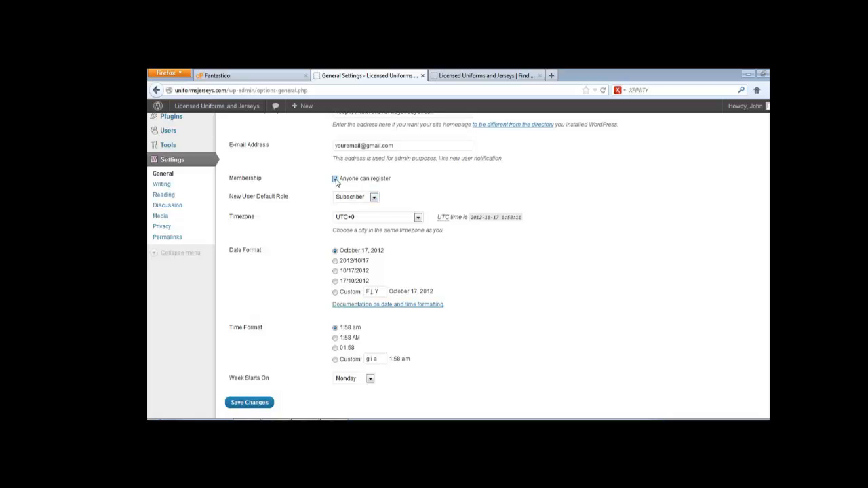
pyautogui.click(373, 198)
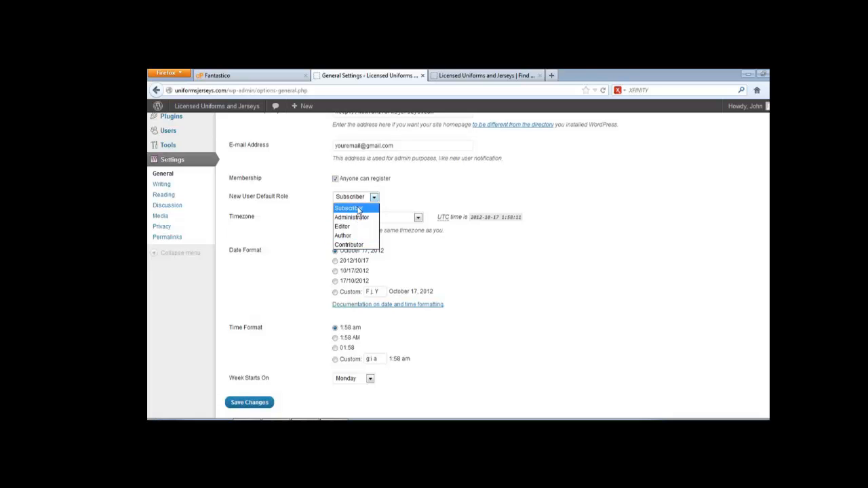
pyautogui.click(445, 190)
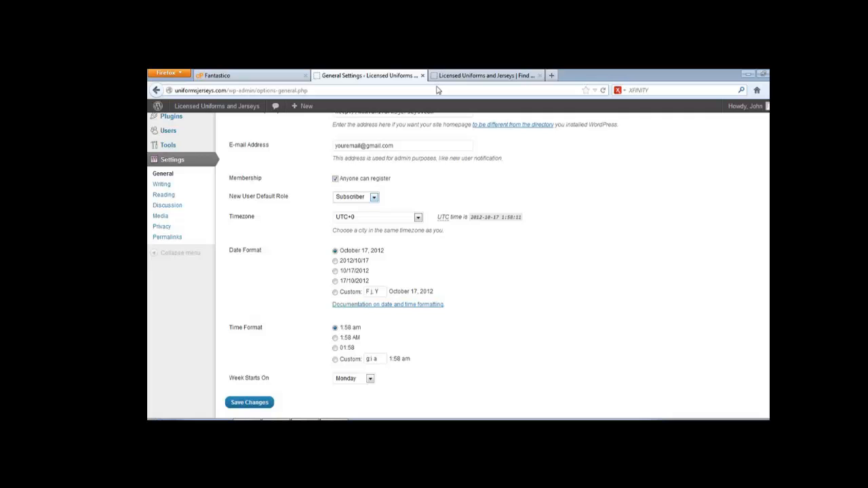
pyautogui.click(335, 178)
# - Keep the October 17, 2012 date format and Monday as the week's first day
pyautogui.scroll(-1, 428, 188)
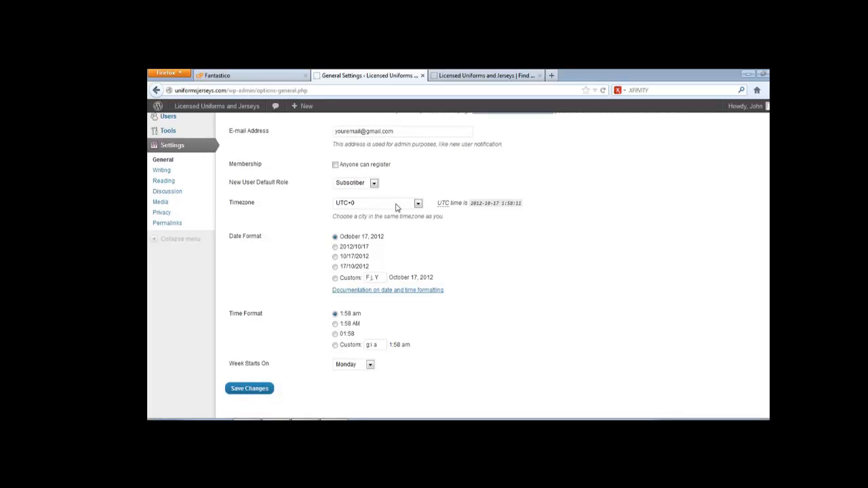
pyautogui.click(334, 247)
pyautogui.click(335, 236)
pyautogui.click(370, 366)
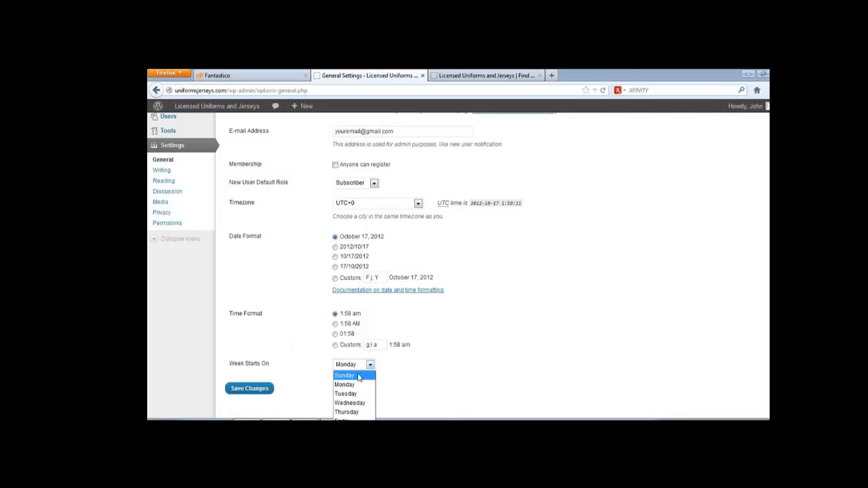
pyautogui.click(353, 386)
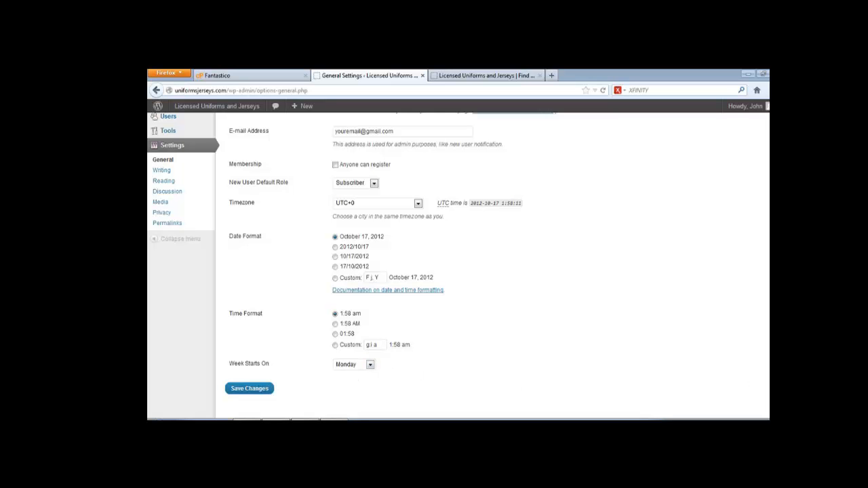
pyautogui.scroll(3, 458, 265)
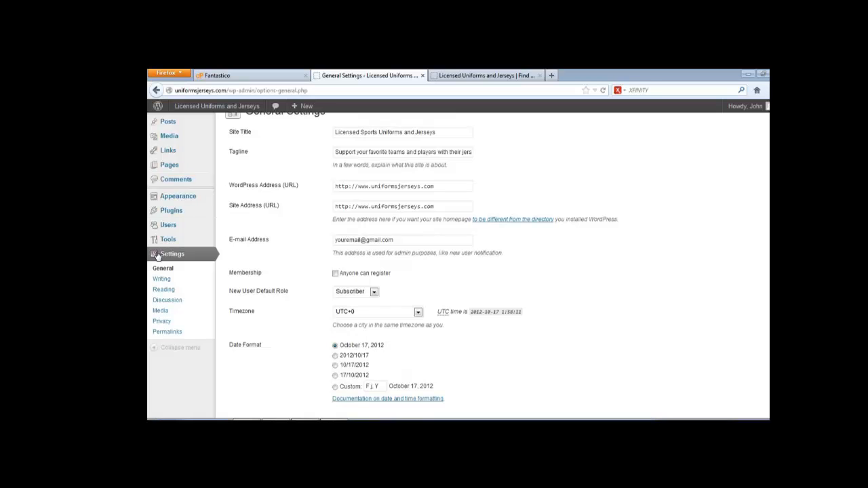
pyautogui.click(176, 260)
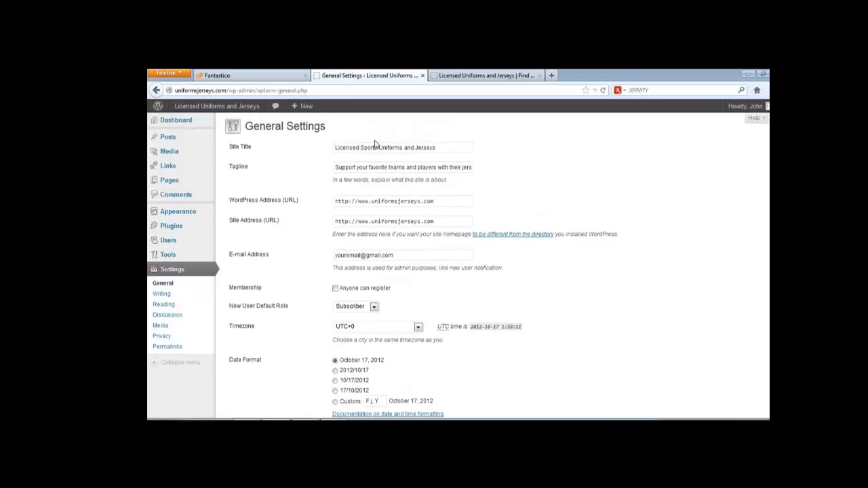
pyautogui.moveTo(357, 202); pyautogui.dragTo(372, 203)
pyautogui.click(360, 221)
pyautogui.scroll(-3, 400, 210)
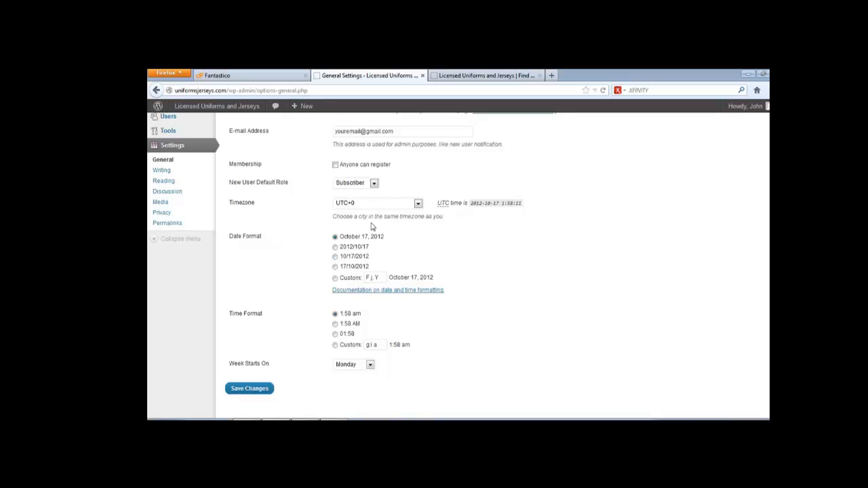
pyautogui.click(249, 389)
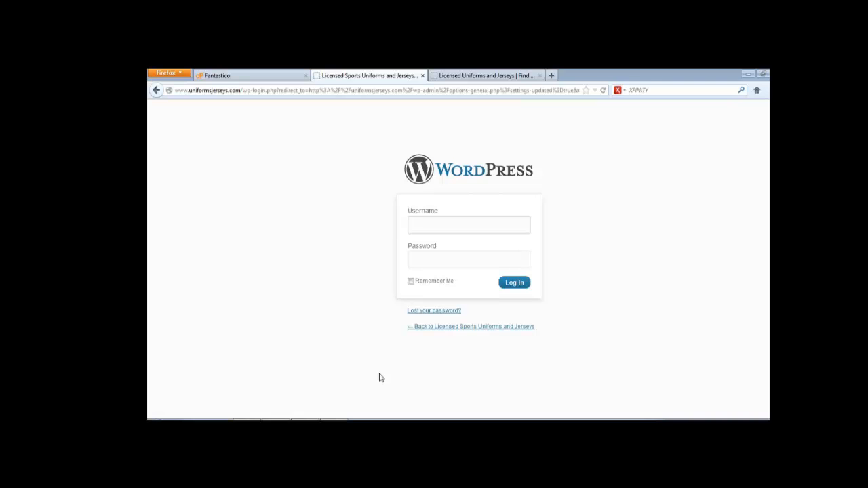
# - Log back in with the admin account's username and password, cancelling the RoboForm master password prompt
pyautogui.write('admin')
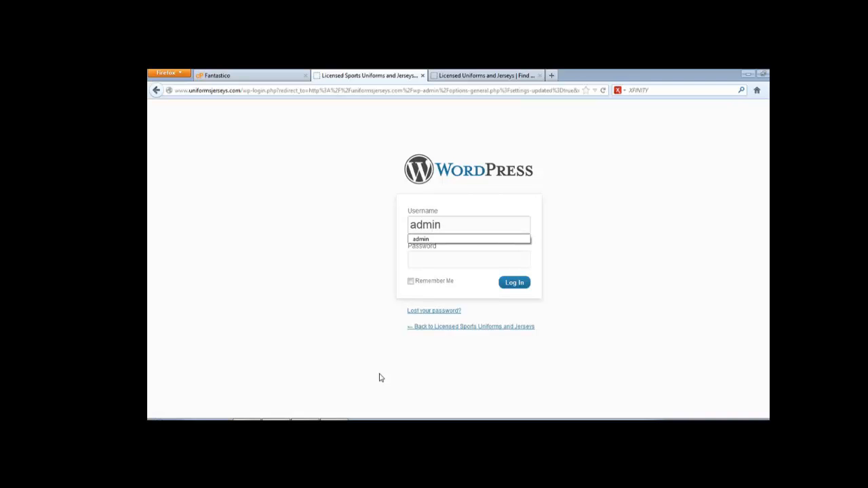
pyautogui.press('Tab')
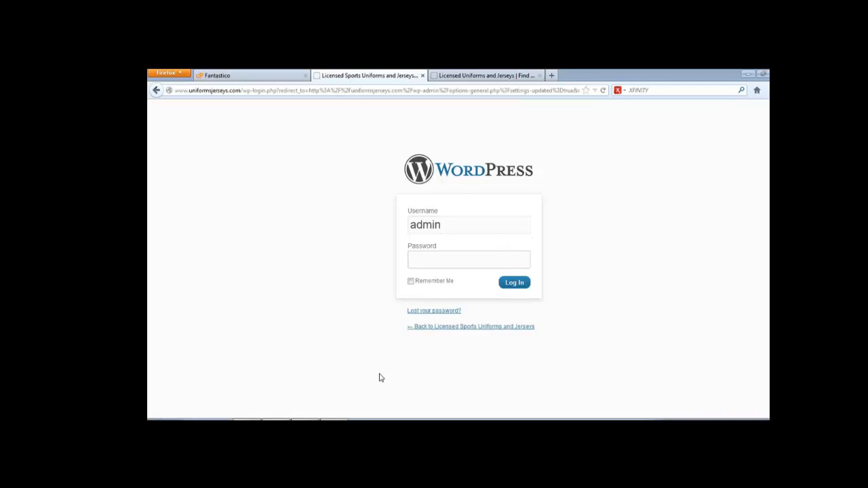
pyautogui.write('***')
pyautogui.press('BackSpace')
pyautogui.press('BackSpace')
pyautogui.press('BackSpace')
pyautogui.write('*****')
pyautogui.press('BackSpace')
pyautogui.press('BackSpace')
pyautogui.press('BackSpace')
pyautogui.press('BackSpace')
pyautogui.press('BackSpace')
pyautogui.write('**********')
pyautogui.press('Return')
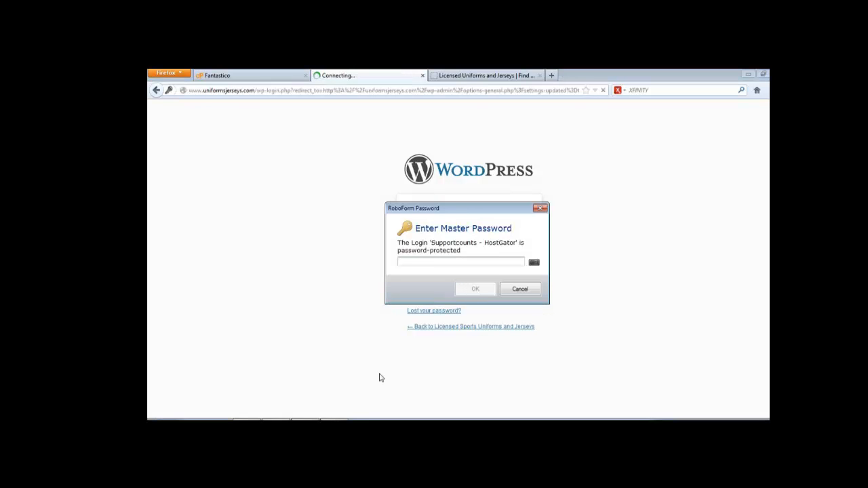
pyautogui.click(520, 289)
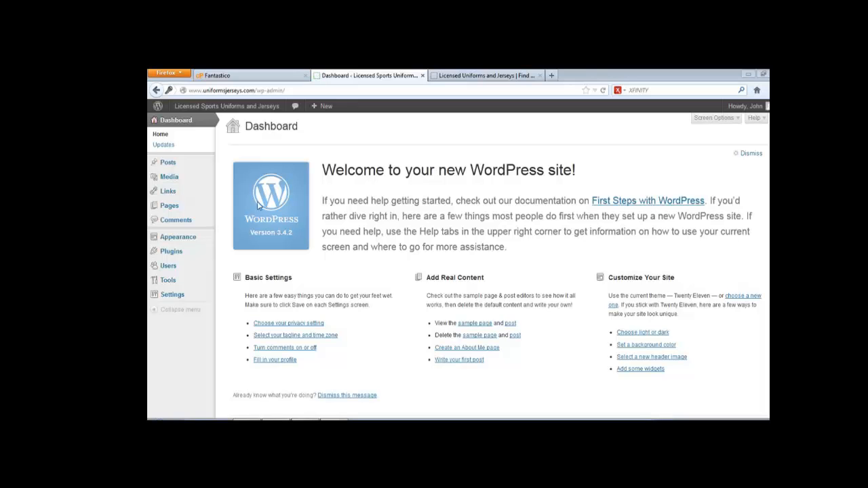
# - Reload the homepage to confirm the title 'Licensed Sports Uniforms and Jerseys' and new tagline
pyautogui.moveTo(166, 294)
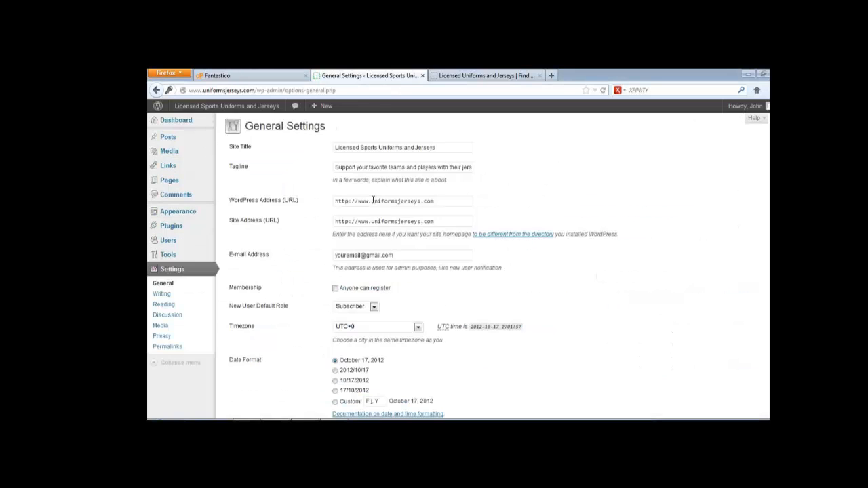
pyautogui.click(358, 168)
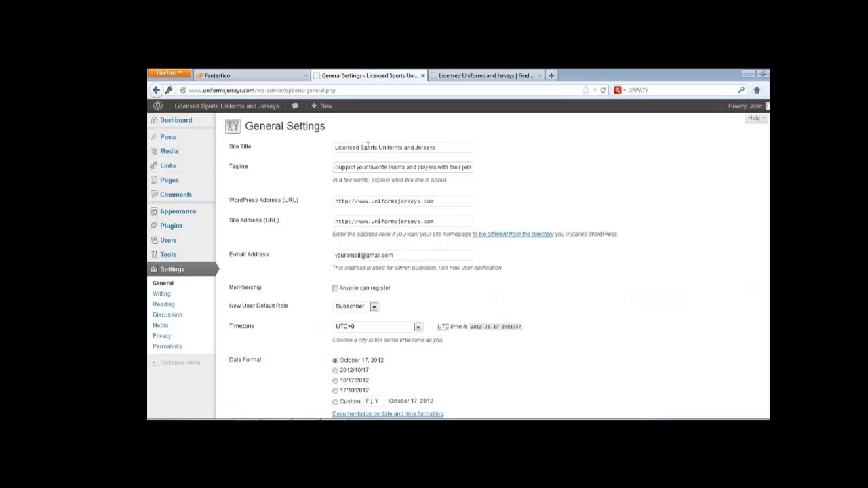
pyautogui.click(501, 77)
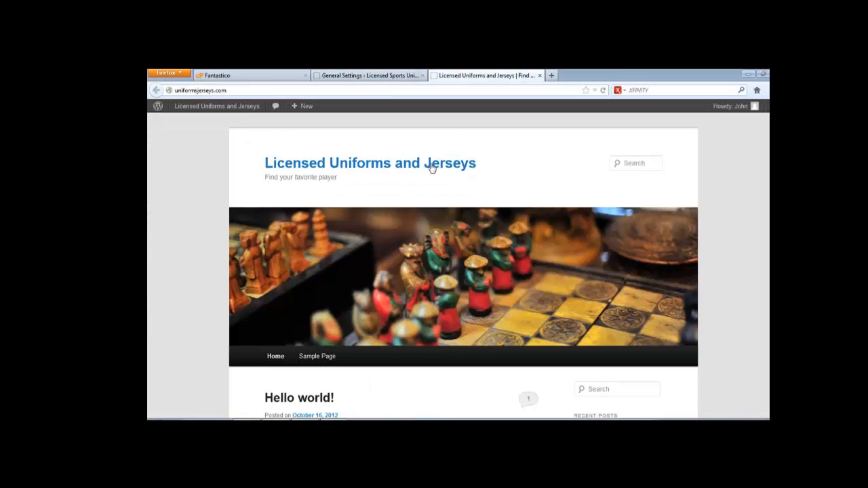
pyautogui.click(602, 90)
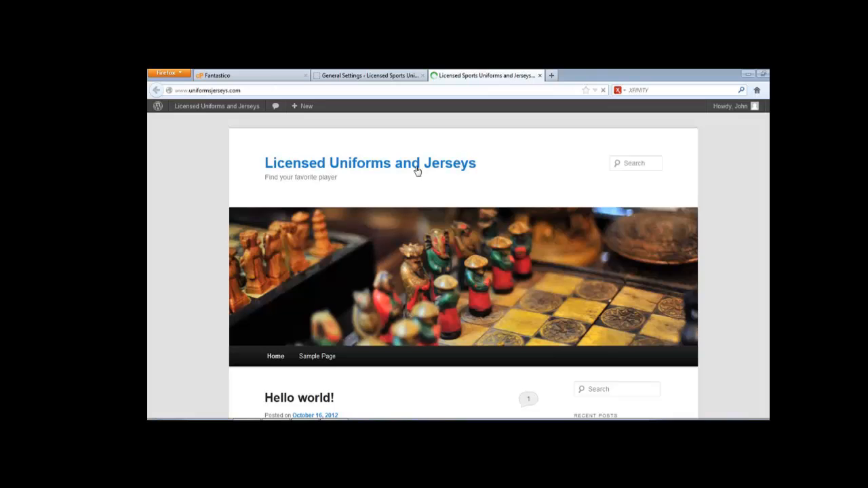
pyautogui.moveTo(259, 167); pyautogui.dragTo(567, 162)
pyautogui.click(555, 167)
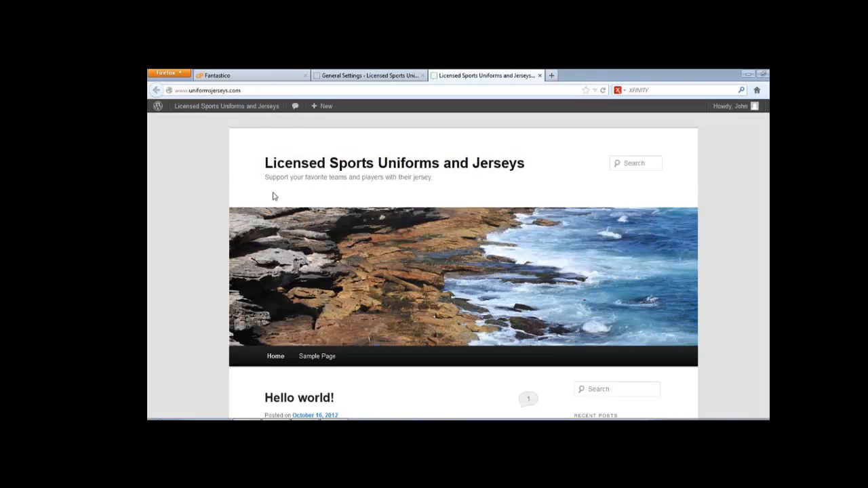
pyautogui.moveTo(266, 177); pyautogui.dragTo(454, 179)
pyautogui.click(454, 180)
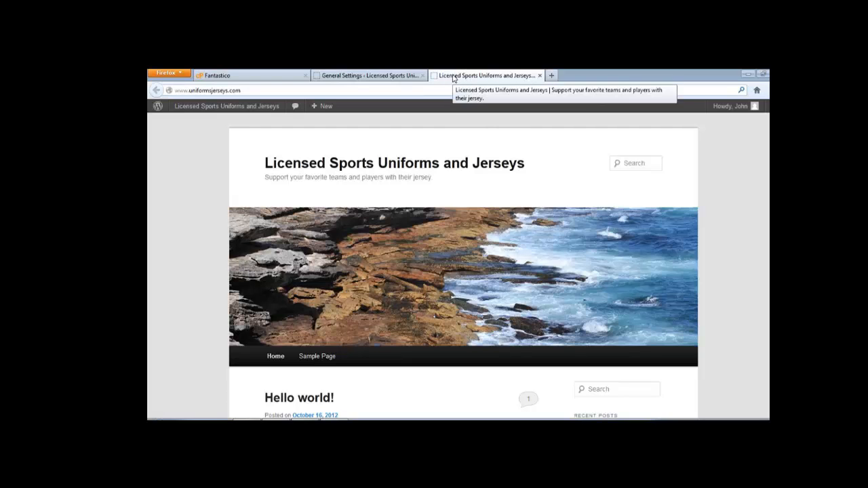
pyautogui.click(388, 76)
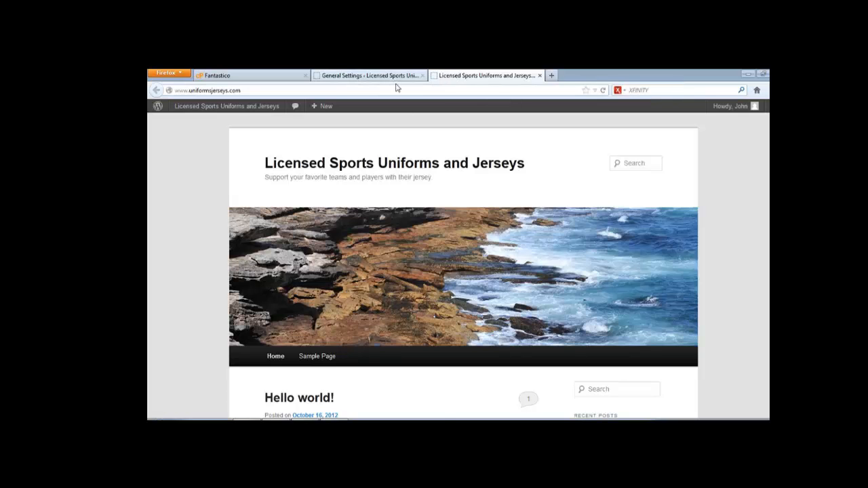